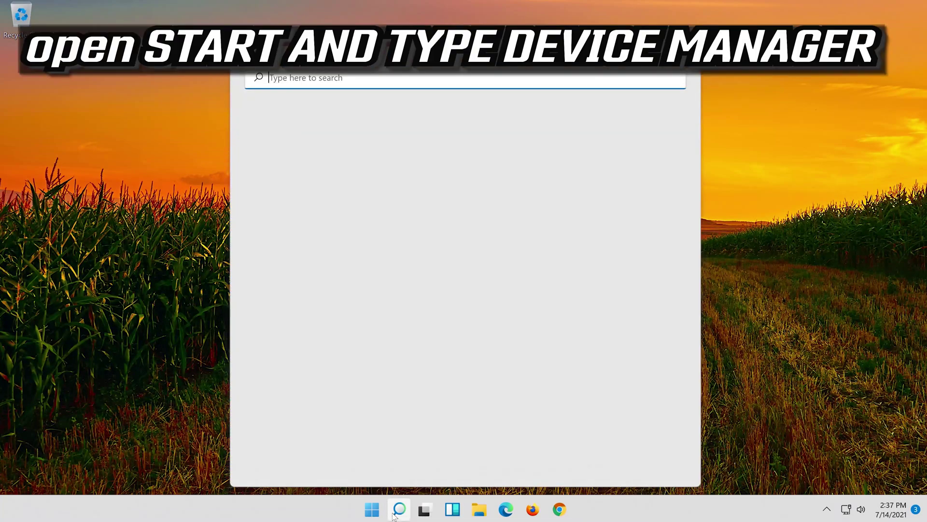
Search 'device manager' in Start and launch Device Manager
text(device manager)
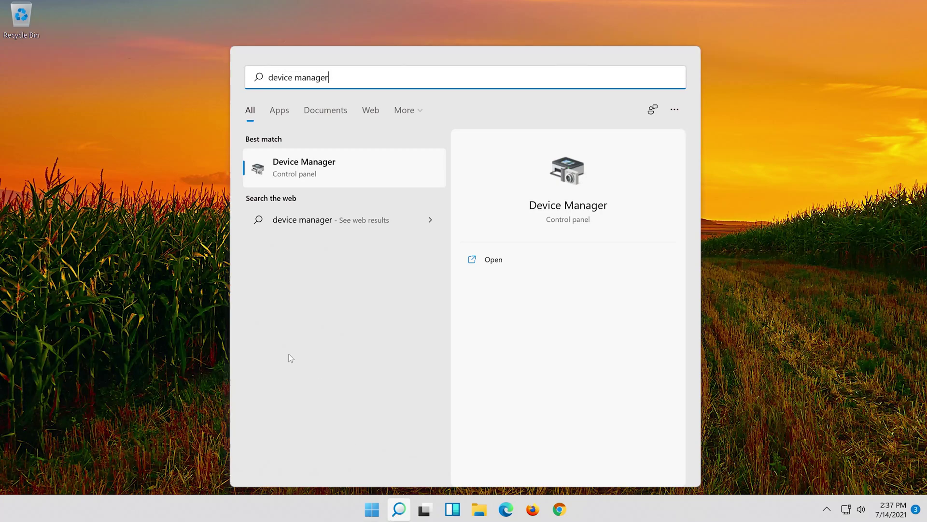
click(345, 176)
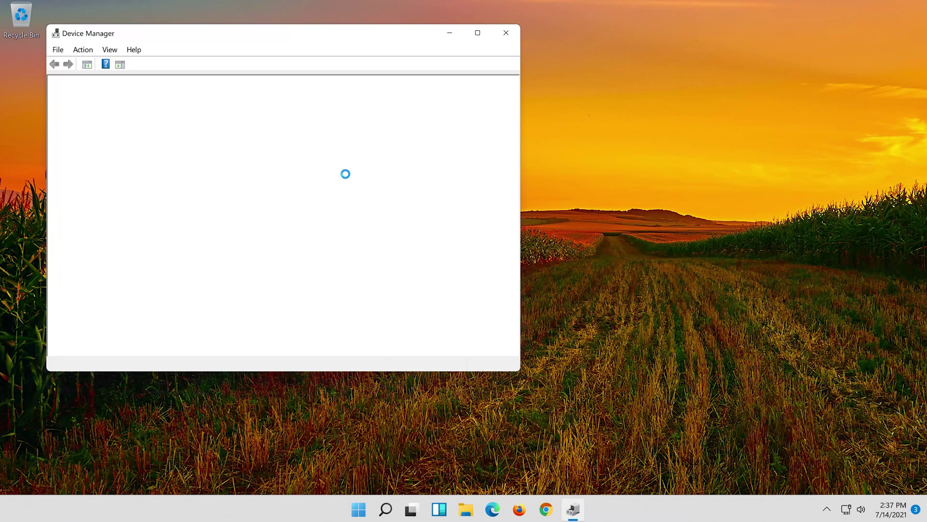
Centre the window and open Properties for High Definition Audio Device under Sound, video and game controllers
drag(213, 38, 452, 72)
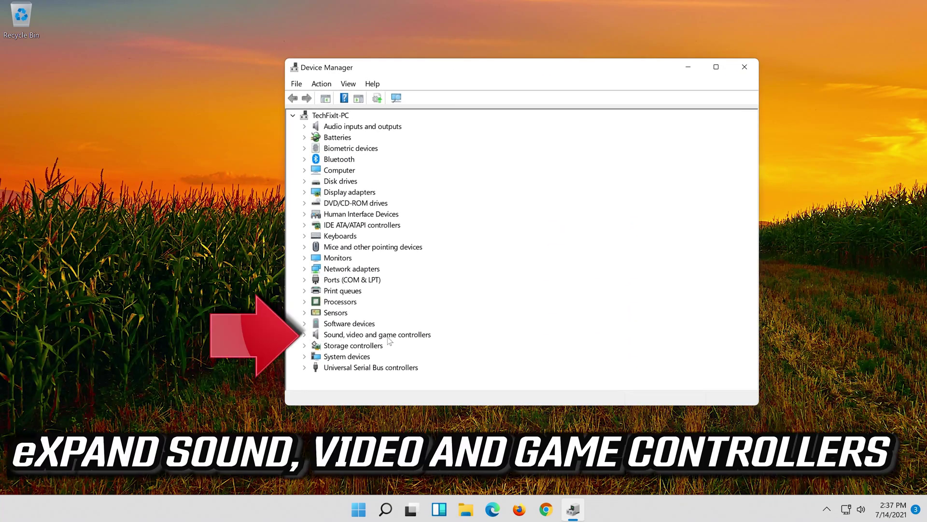
click(304, 336)
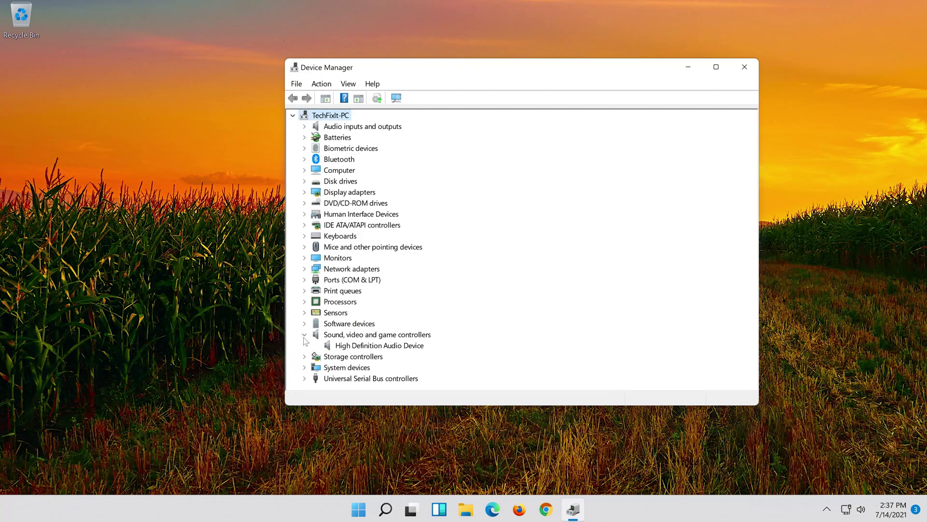
click(343, 349)
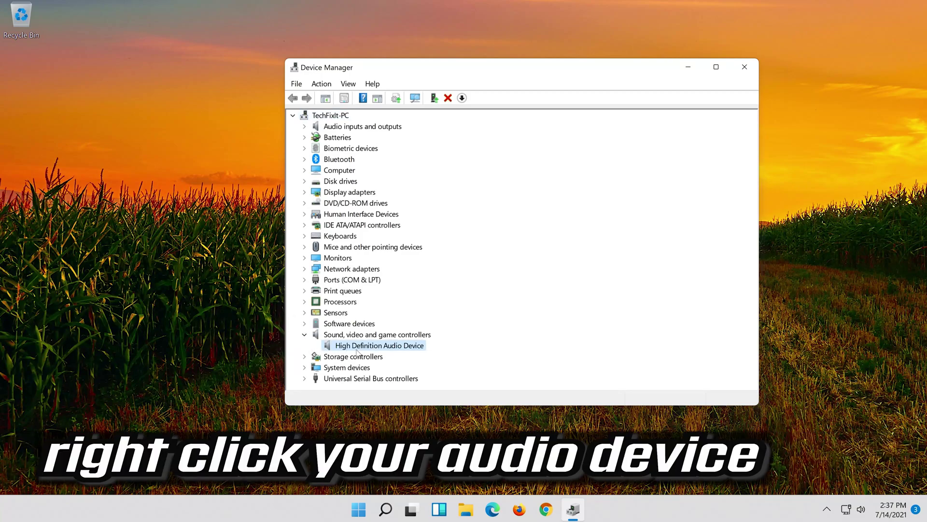
right_click(414, 350)
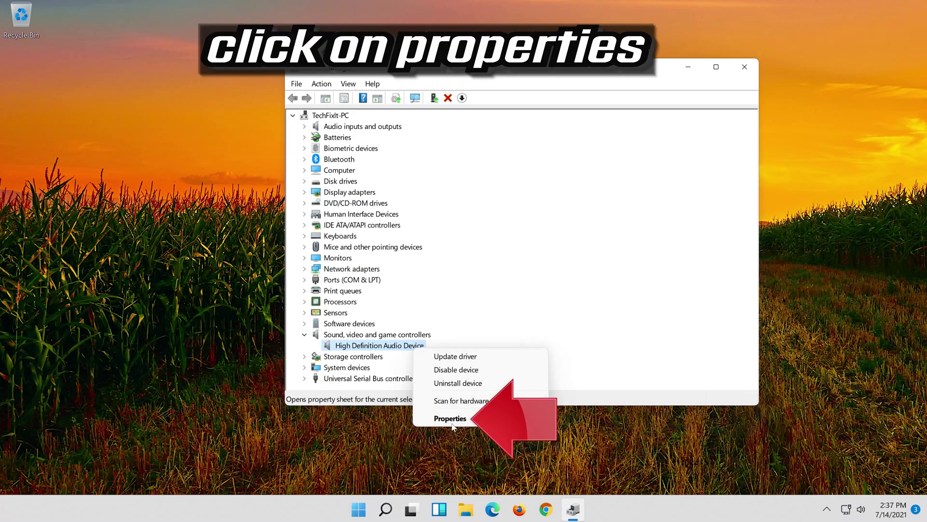
click(486, 418)
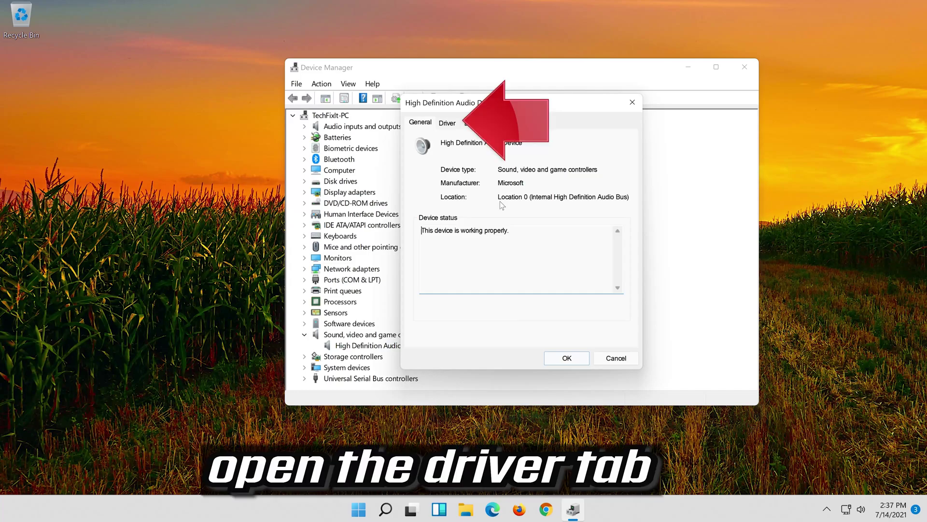
Manually pick the High Definition Audio Device model from drivers on this computer and proceed
click(447, 124)
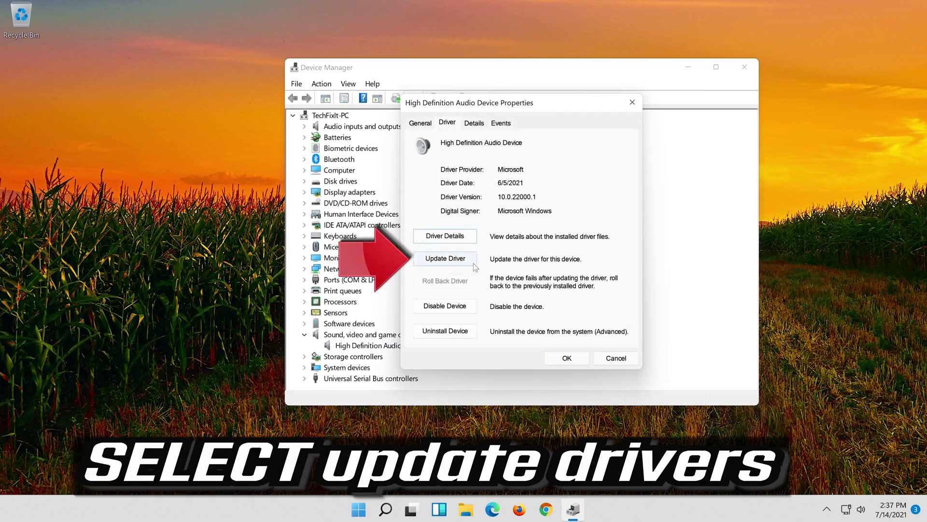
click(448, 265)
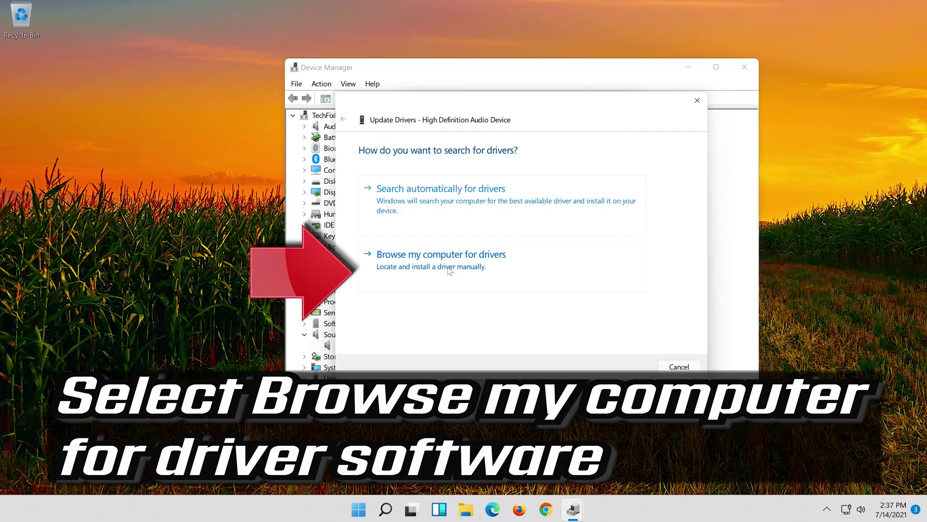
click(500, 266)
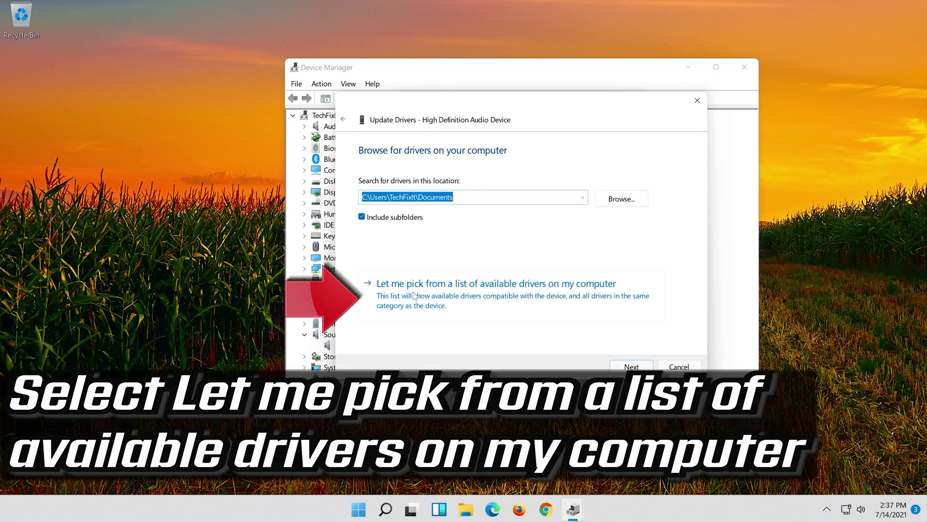
click(455, 305)
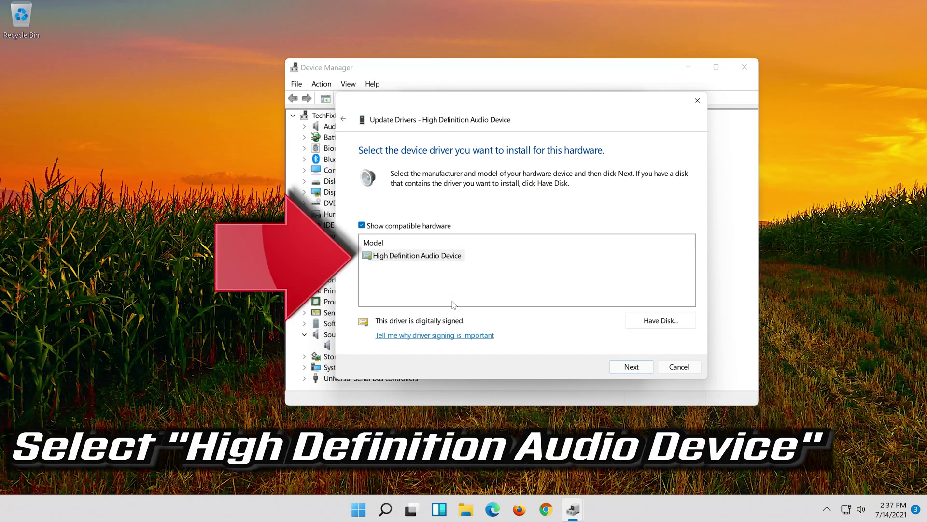
click(437, 260)
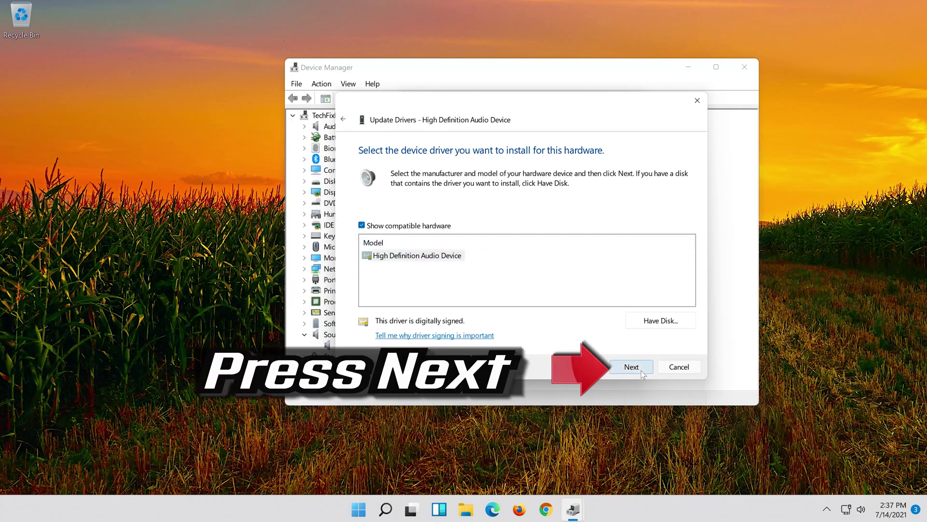
click(642, 369)
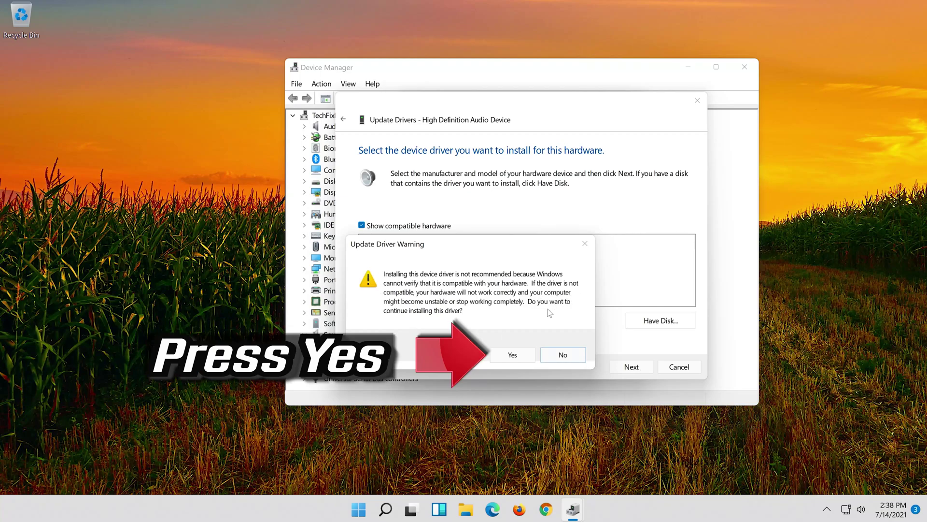
Confirm the driver warning, close the wizard and Properties, and accept the restart
click(513, 356)
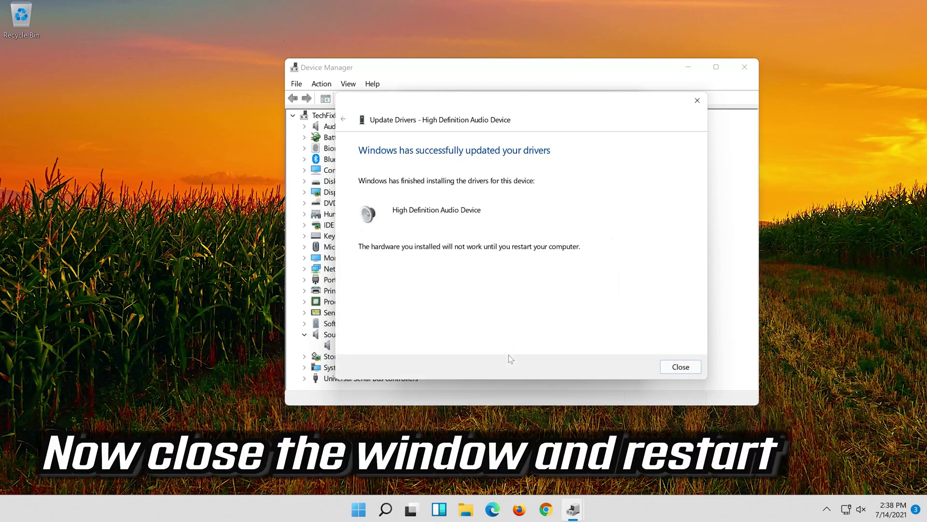
click(681, 366)
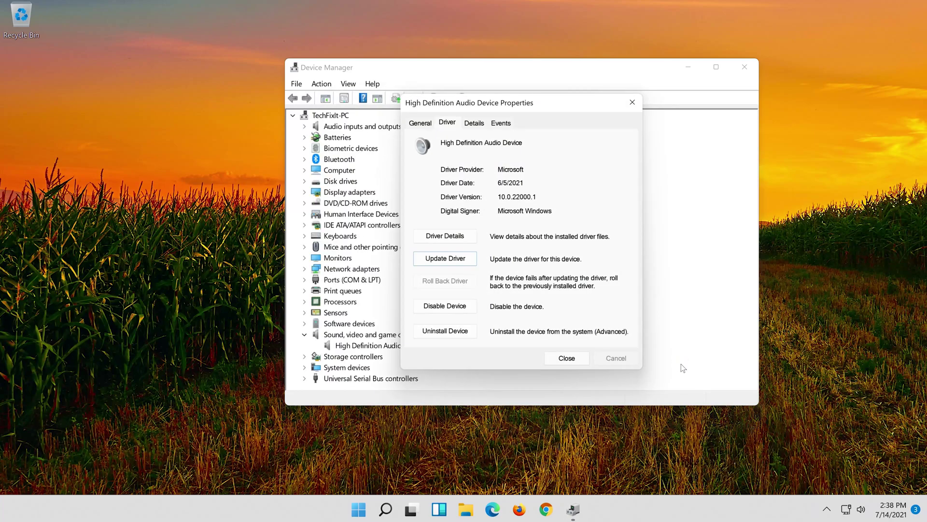
click(566, 358)
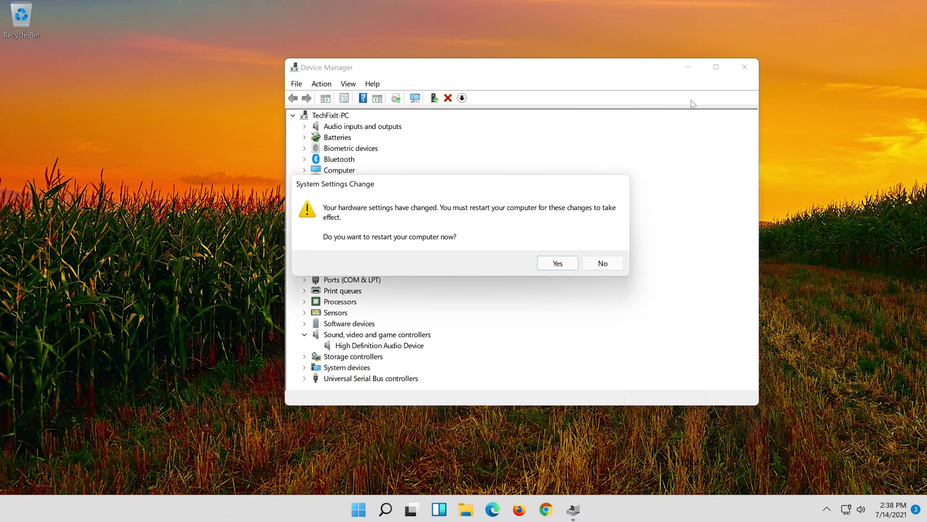
click(558, 264)
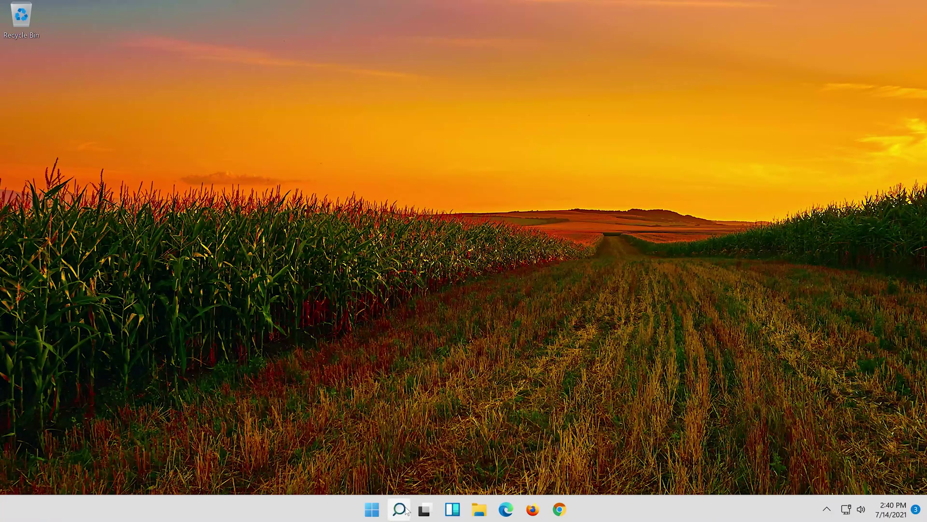
Search 'device manager' from the taskbar and launch Device Manager again
click(400, 510)
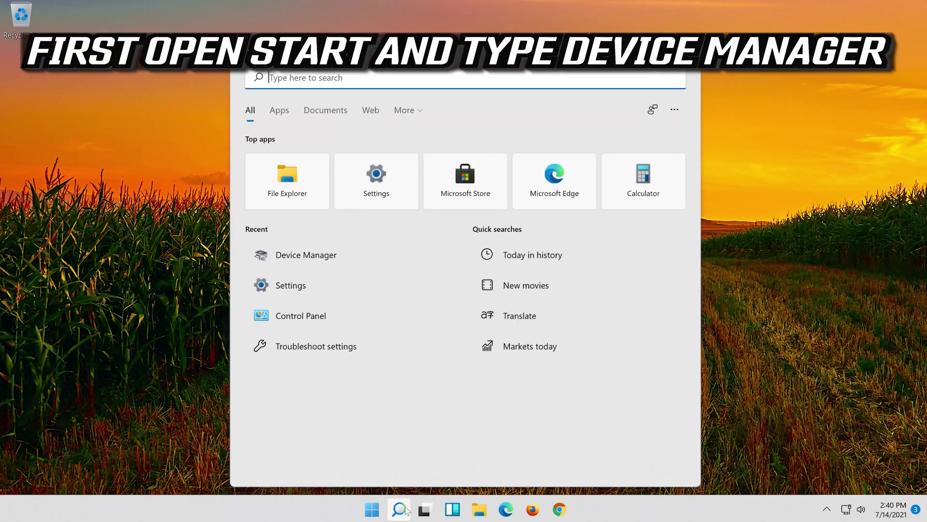
text(devi)
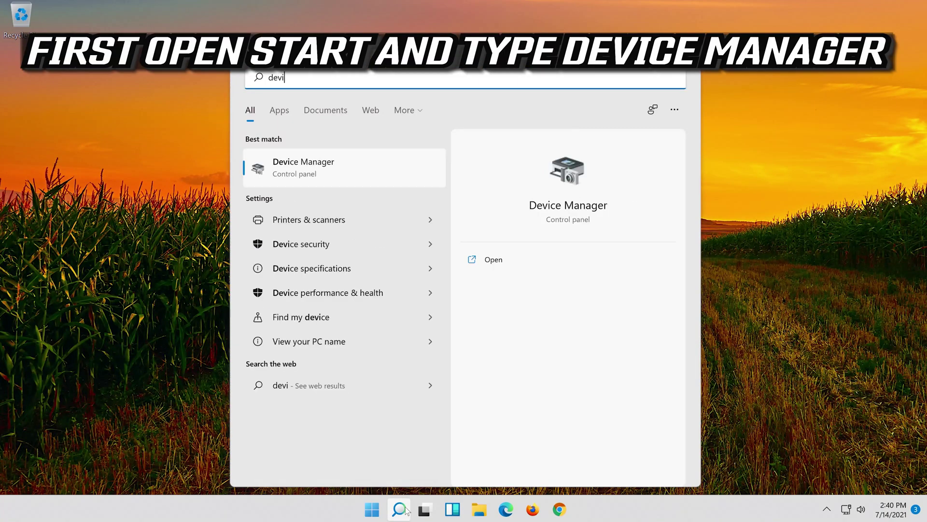
text(ce man)
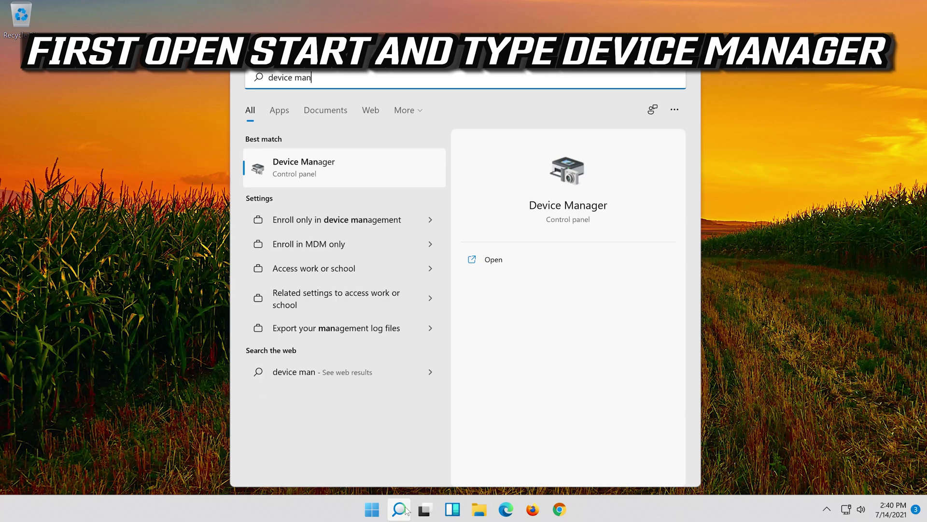
text(ager)
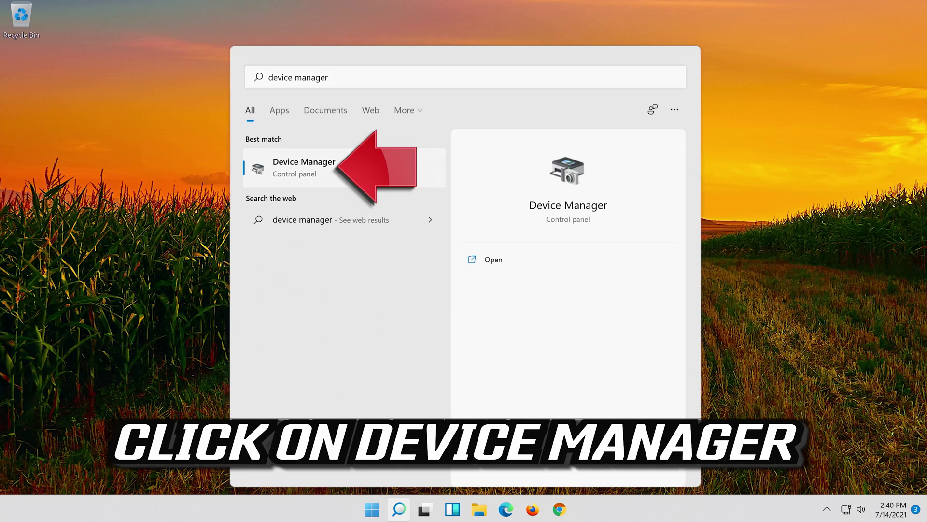
click(383, 170)
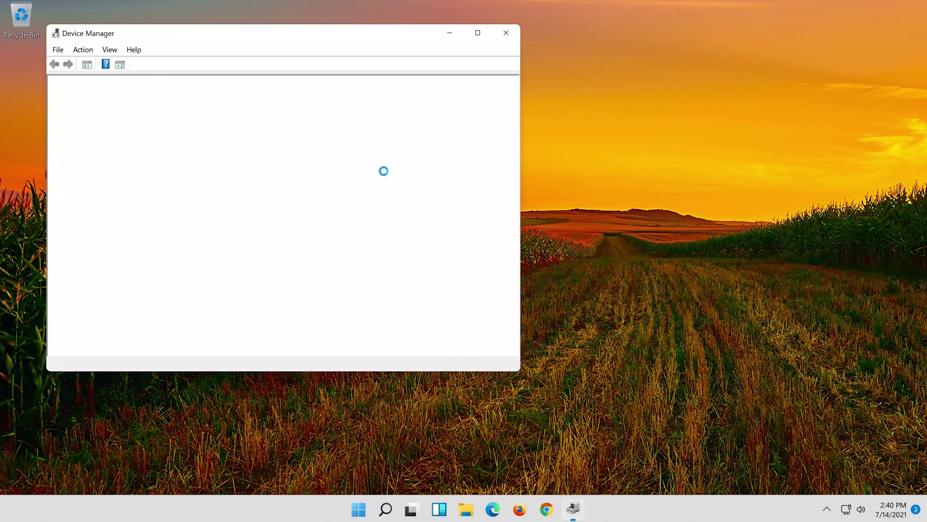
Reposition the window and open High Definition Audio Device properties from Sound, video and game controllers
drag(299, 36, 525, 48)
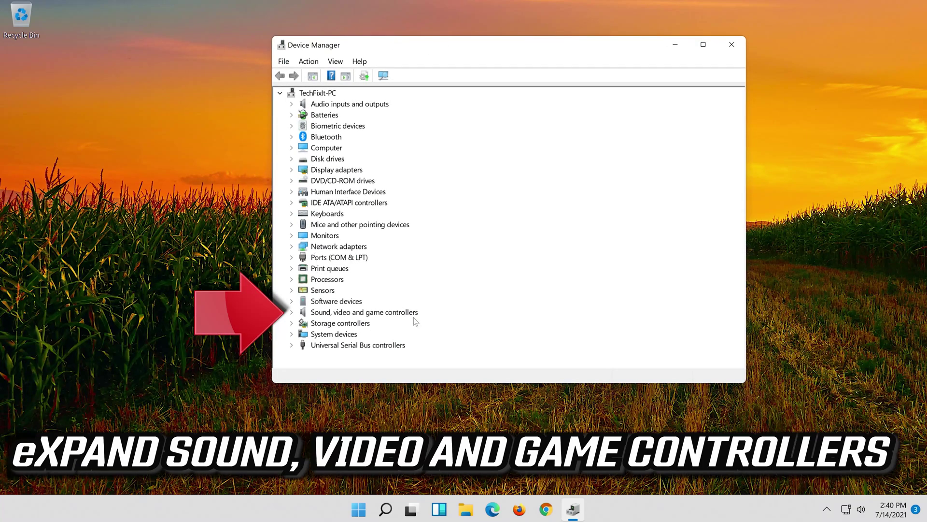
click(291, 312)
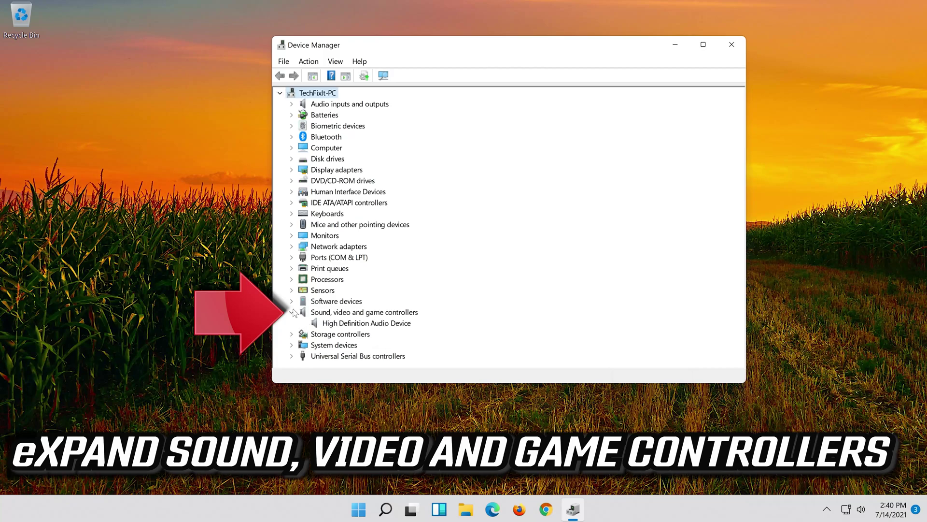
click(319, 323)
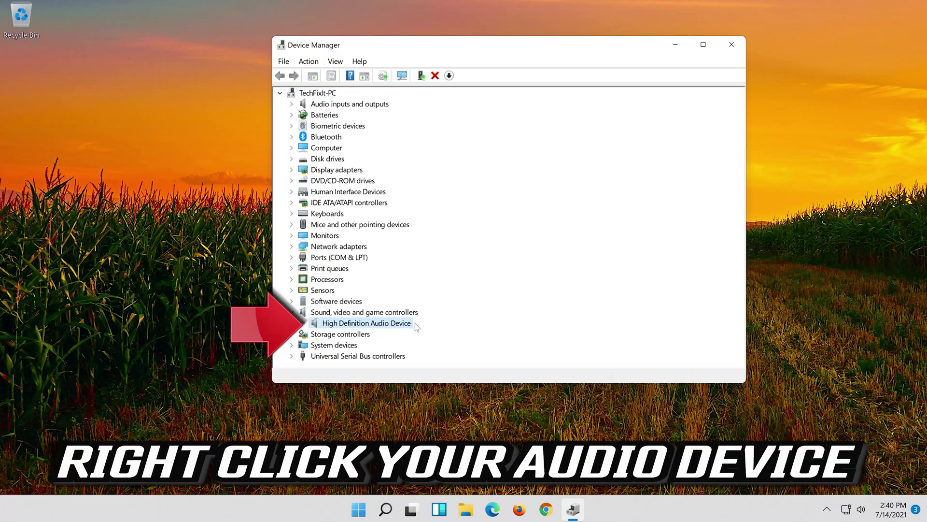
right_click(387, 327)
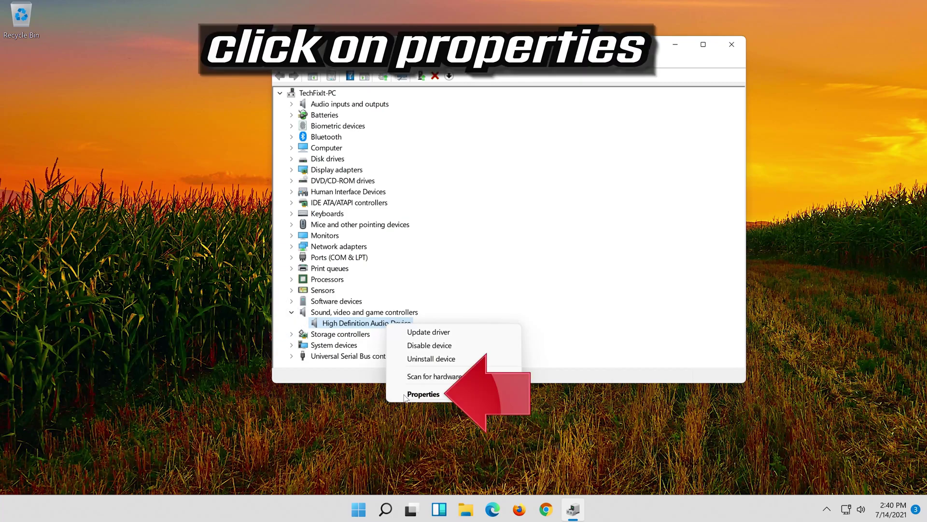
click(451, 393)
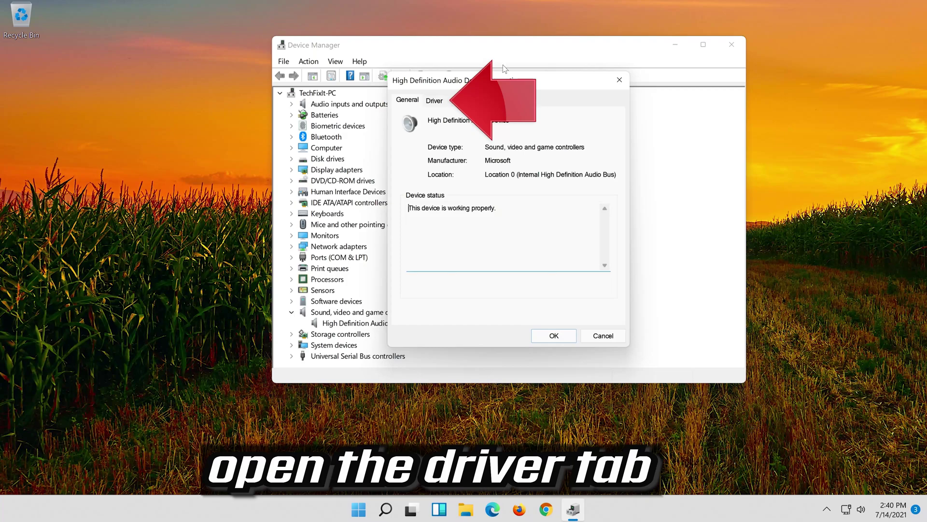
Search automatically for a driver, then go to Windows Update for updated drivers
click(439, 101)
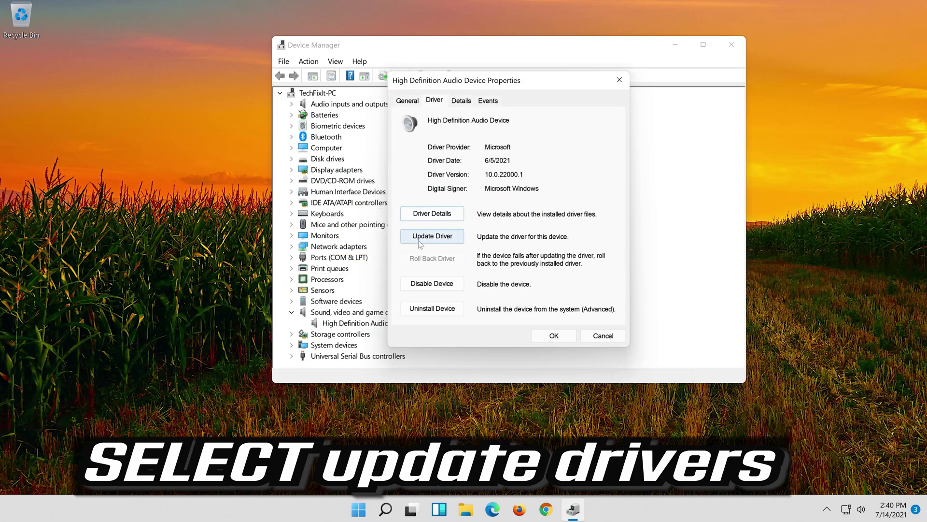
click(433, 239)
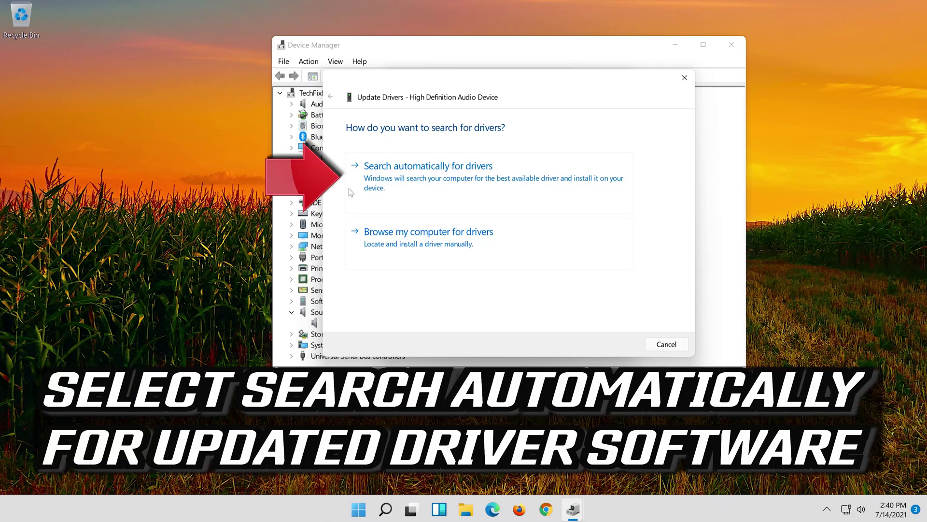
click(508, 186)
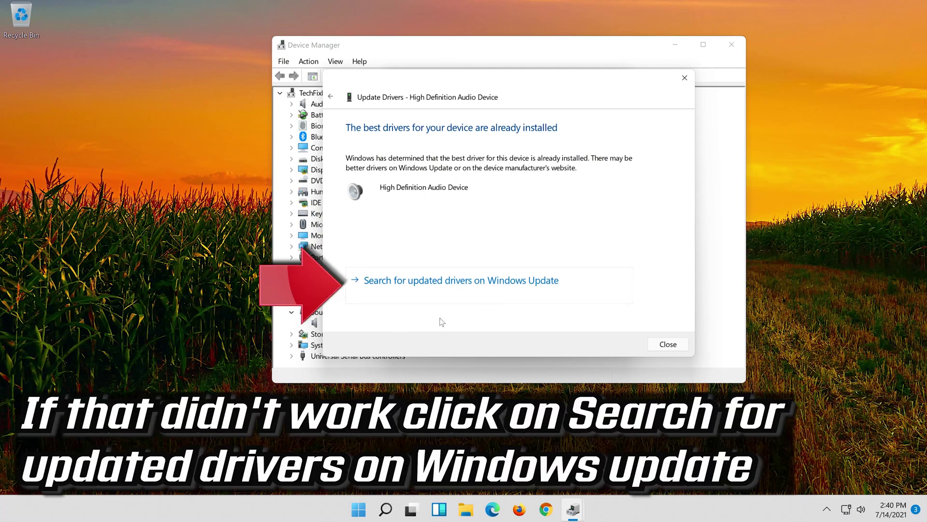
click(494, 290)
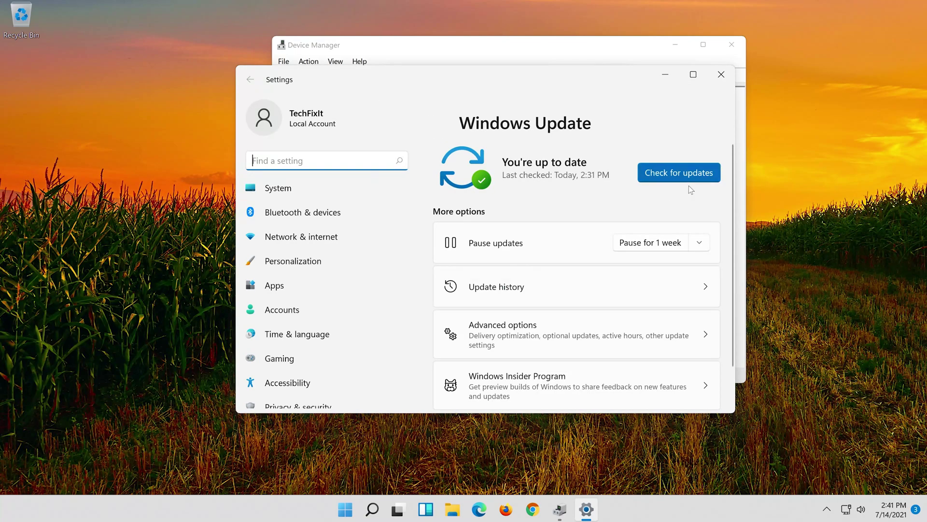
Run Check for updates on the Windows Update page
click(673, 172)
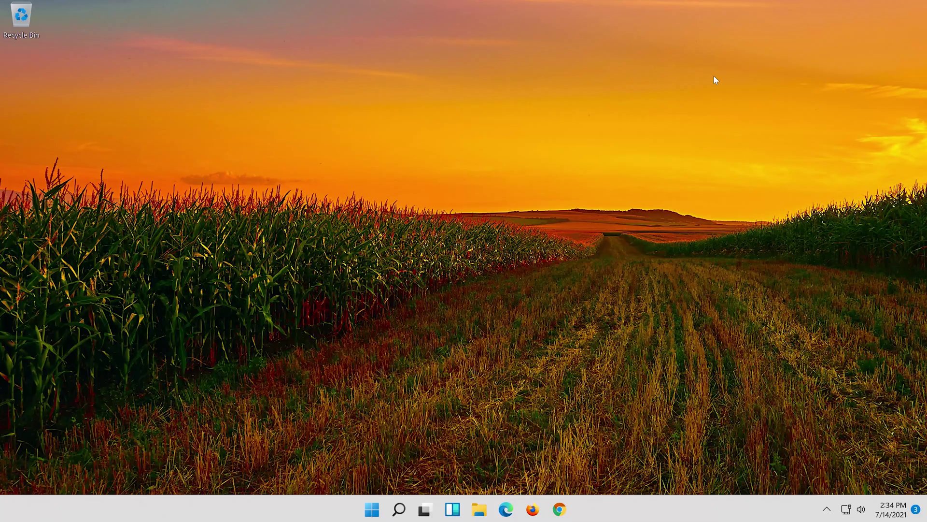
Search 'device manager' from the taskbar search panel
click(393, 514)
text(dev)
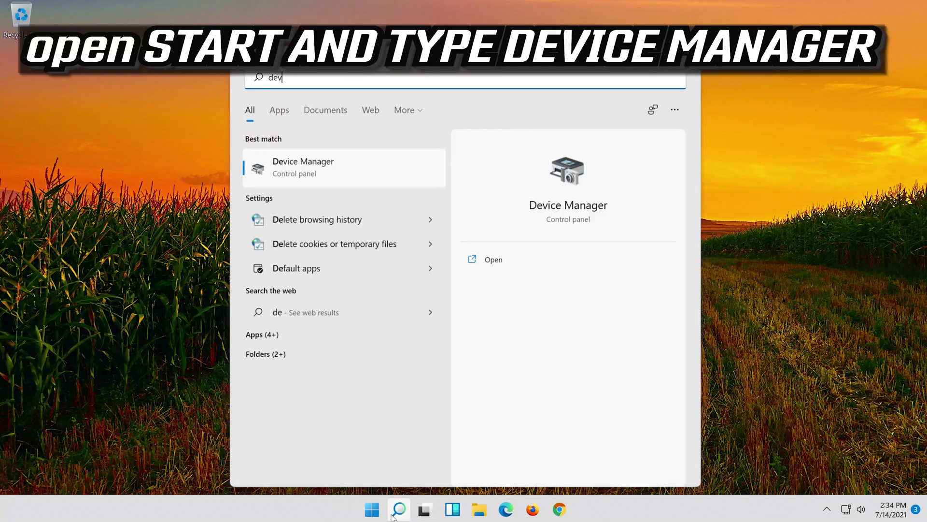
text(ice manager)
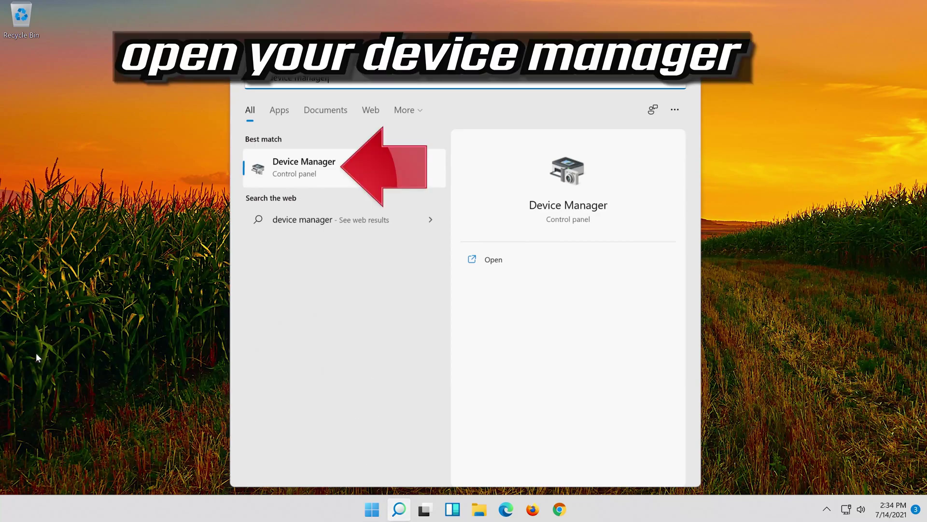
Launch Device Manager and open High Definition Audio Device properties from Sound, video and game controllers
click(323, 175)
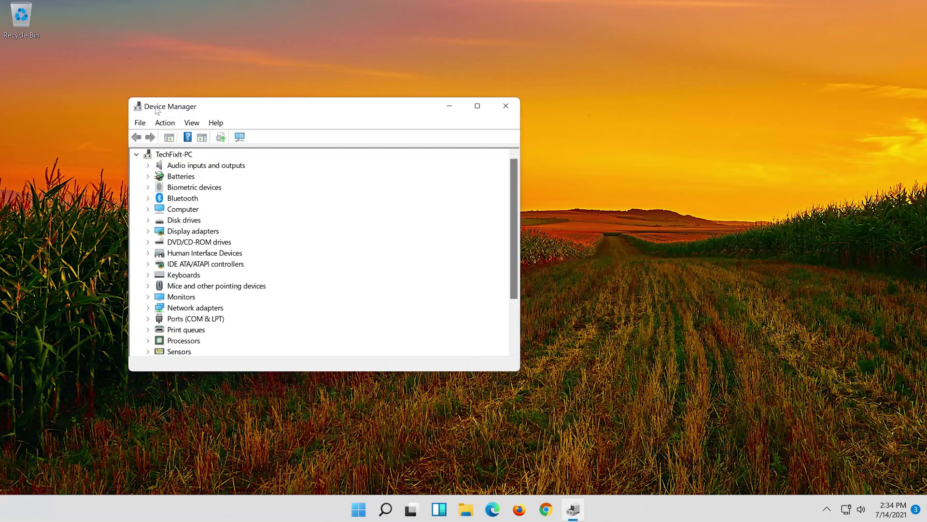
drag(164, 110, 372, 115)
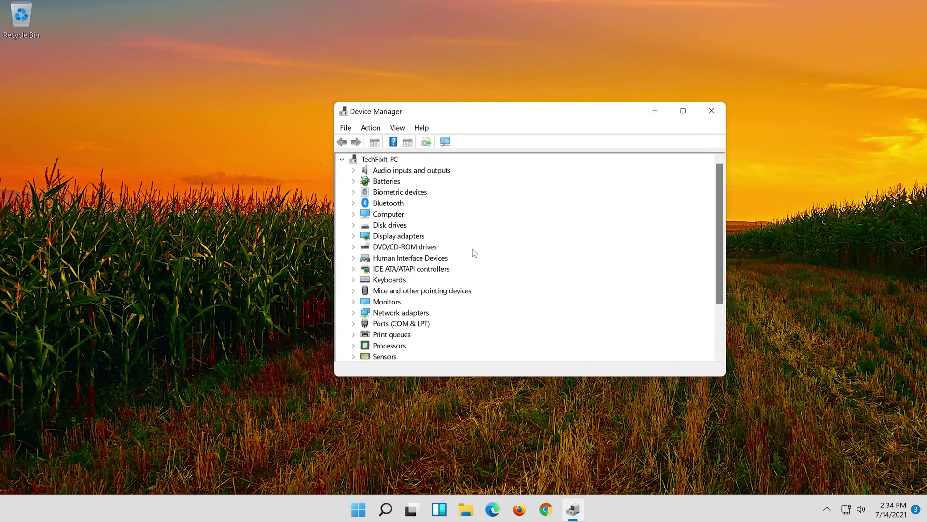
scroll(477, 254, down, 2)
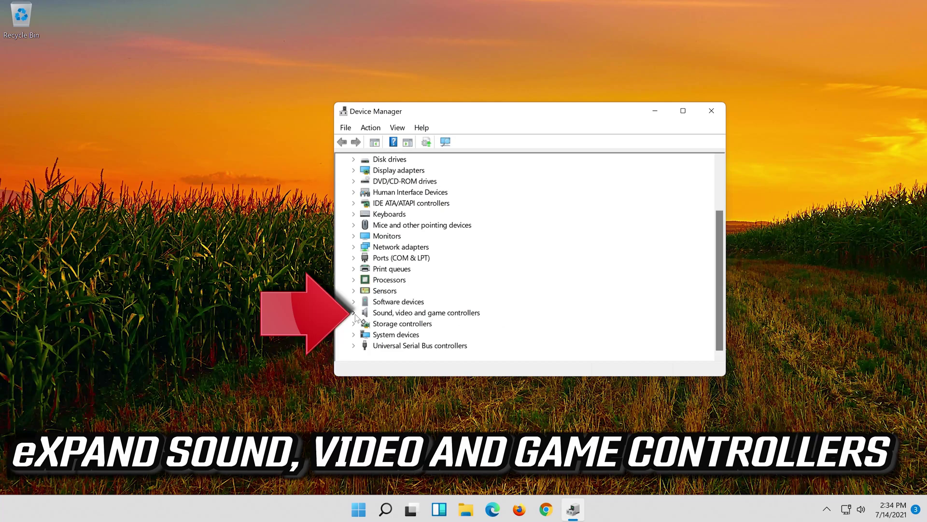
double_click(465, 314)
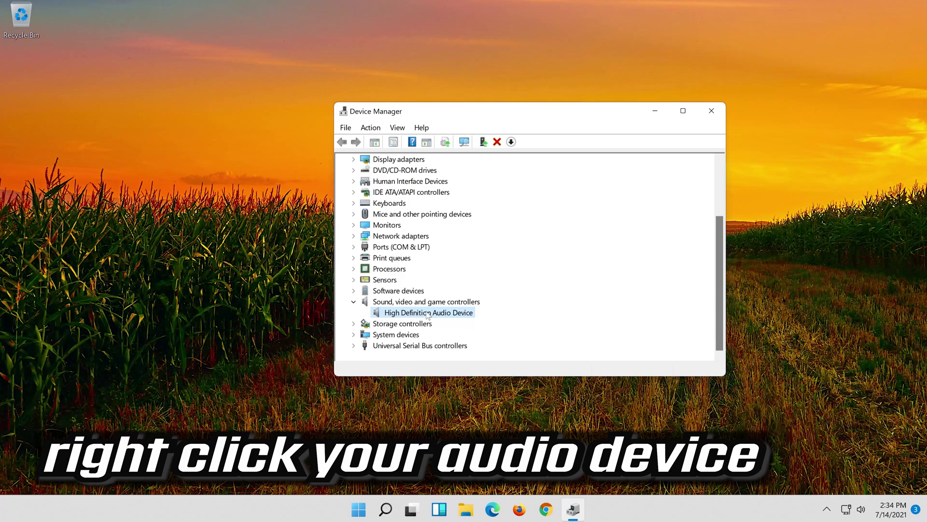
right_click(428, 315)
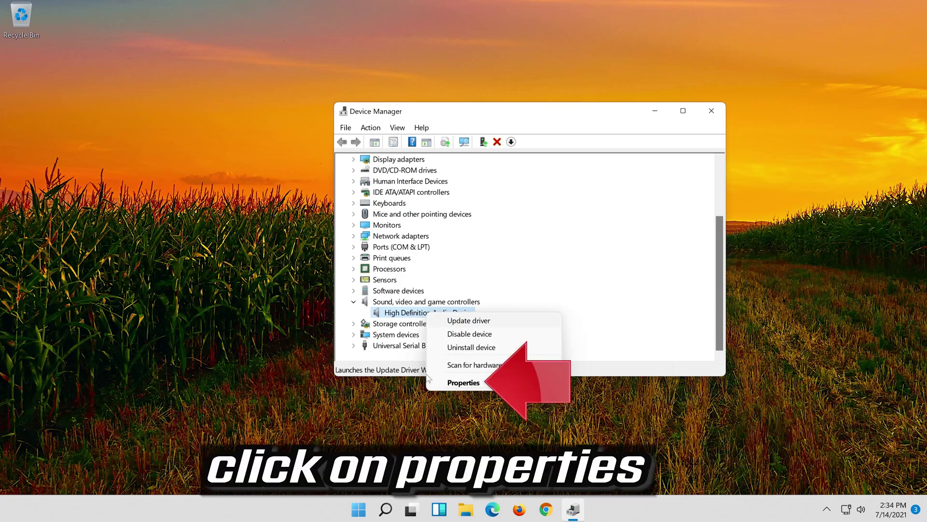
click(463, 383)
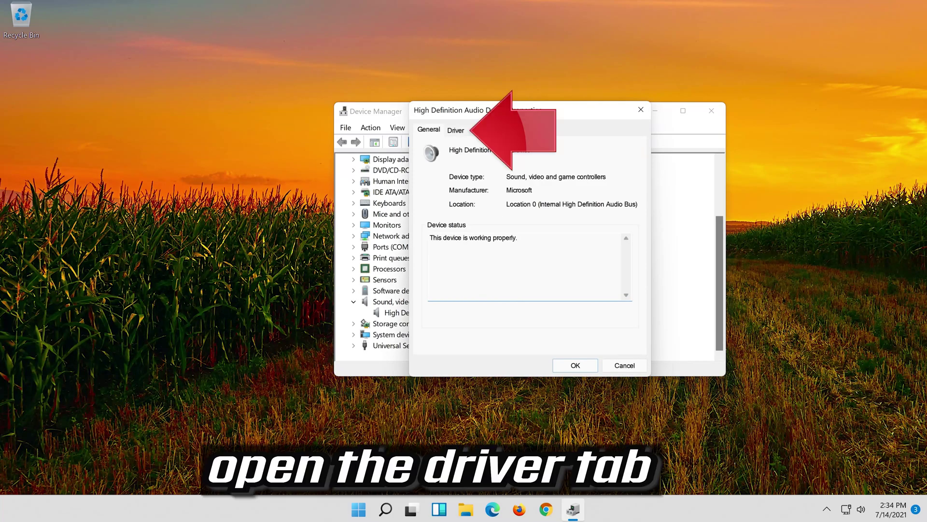
Uninstall the High Definition Audio Device from its Driver tab and confirm the removal
click(450, 137)
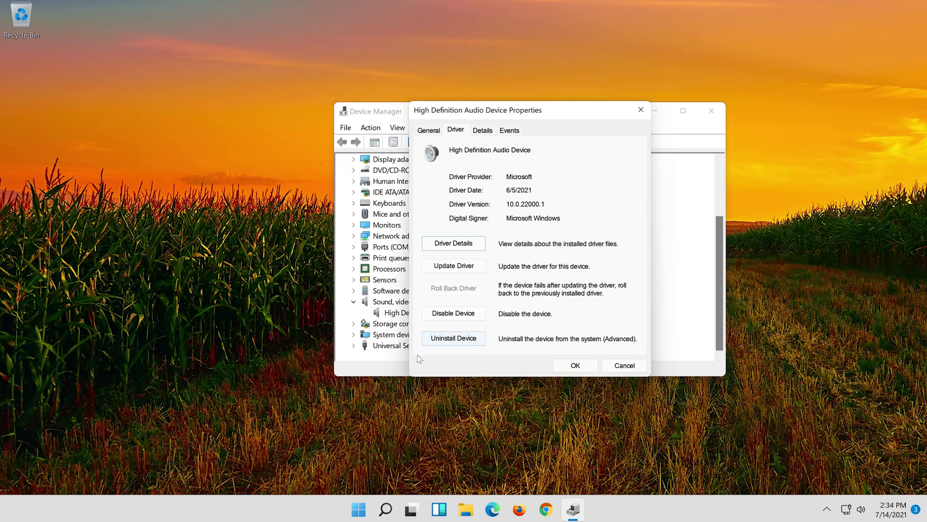
click(459, 340)
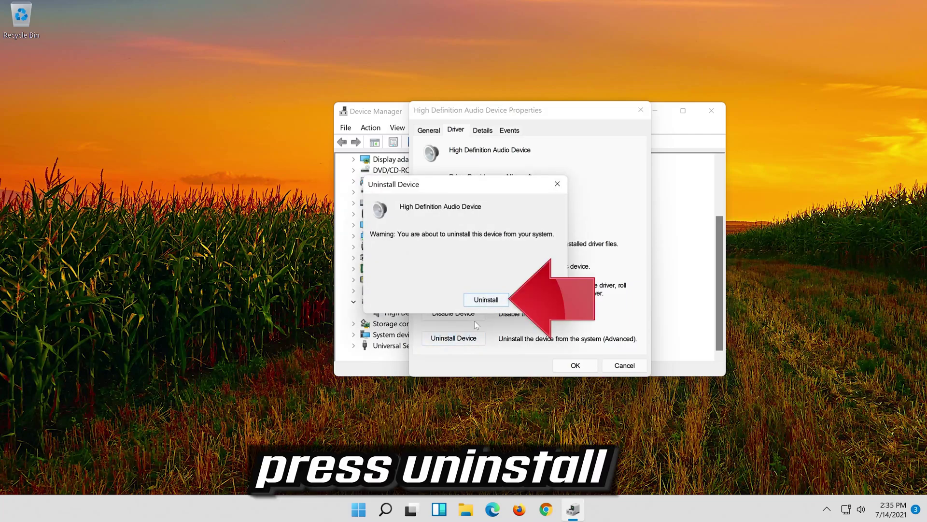
click(488, 299)
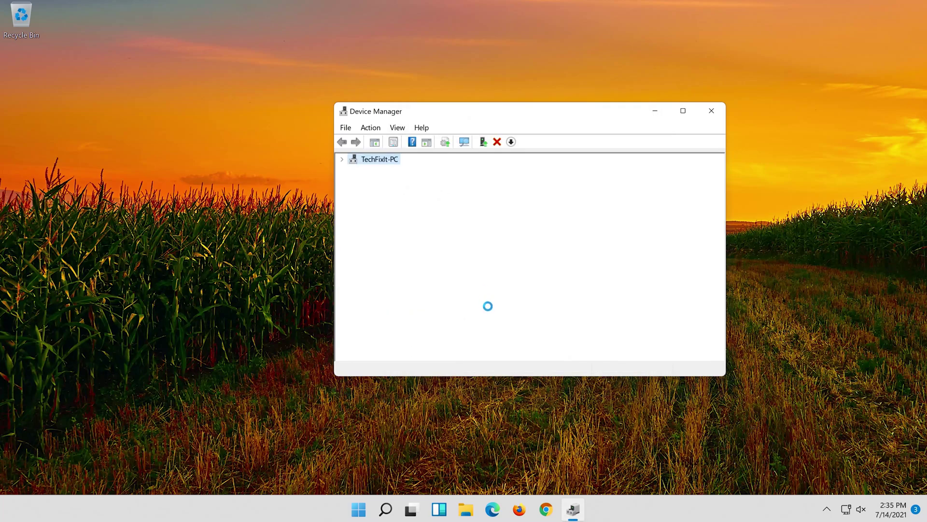